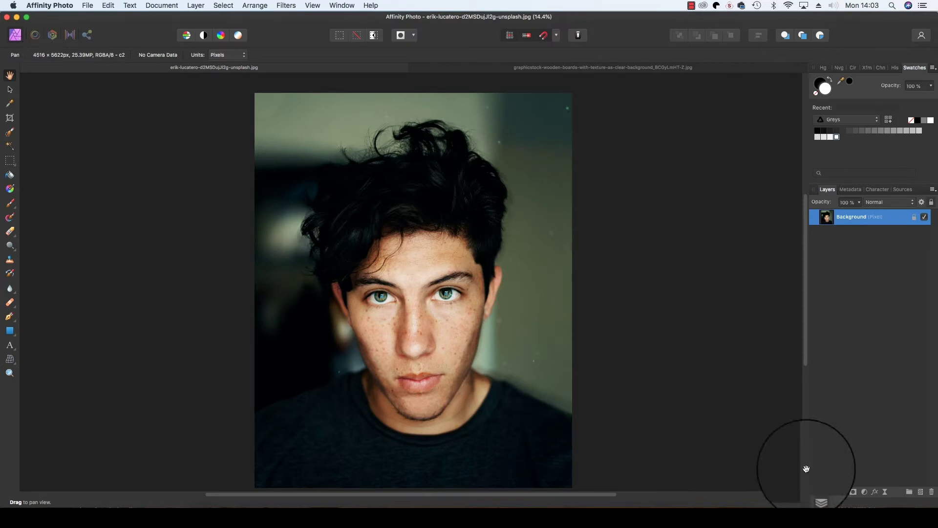
- Add a Black and White adjustment with red 46%, yellow 69%, green 122% and cyan 74%
{"action": "left_click", "coordinate": [866, 492]}
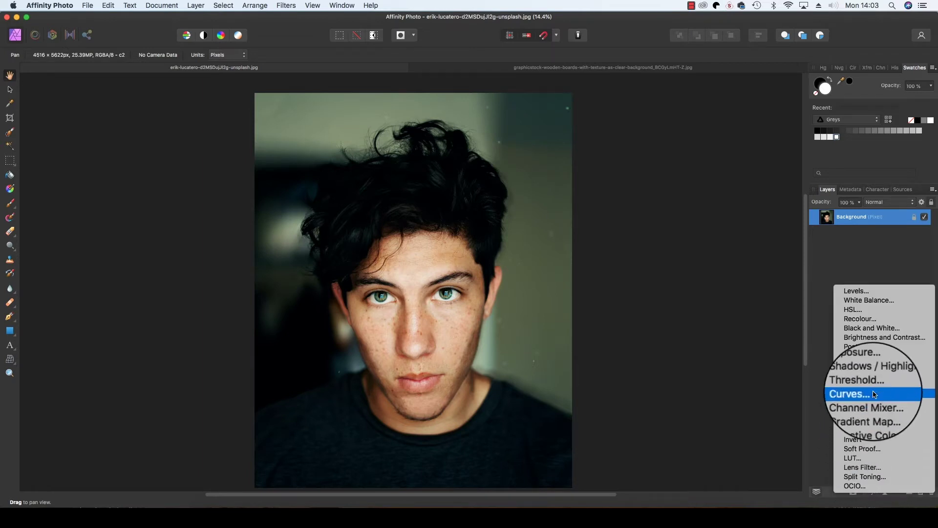
{"action": "left_click", "coordinate": [882, 334]}
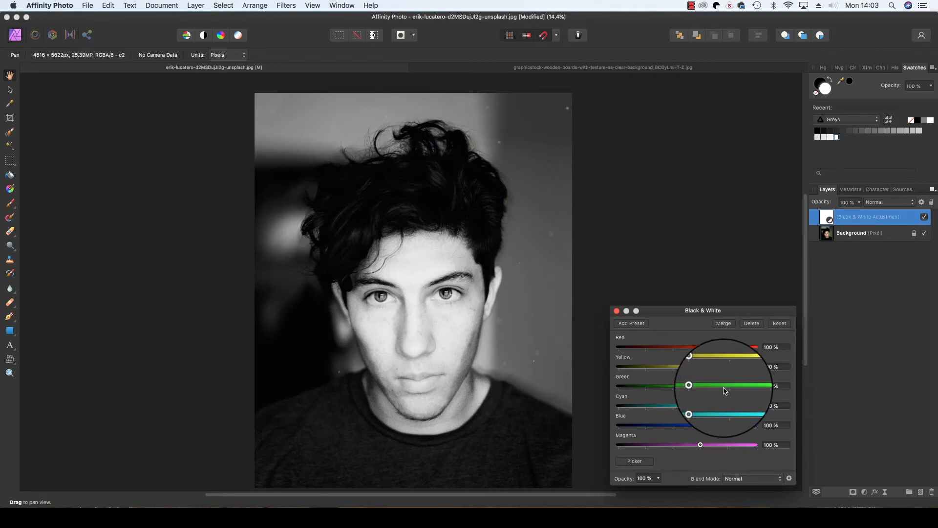
{"action": "left_click_drag", "start_coordinate": [700, 347], "coordinate": [687, 349]}
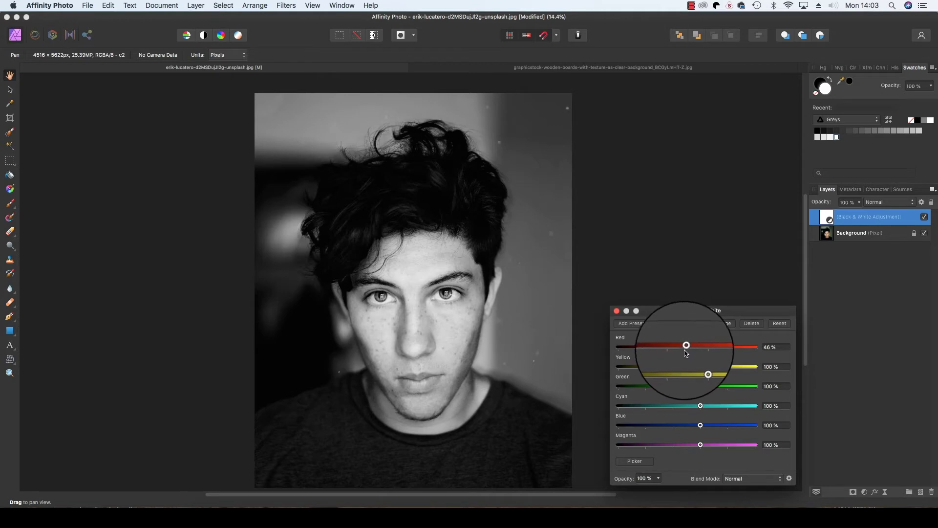
{"action": "mouse_move", "coordinate": [701, 367]}
{"action": "left_mouse_down"}
{"action": "mouse_move", "coordinate": [707, 387]}
{"action": "mouse_move", "coordinate": [692, 405]}
{"action": "left_mouse_up"}
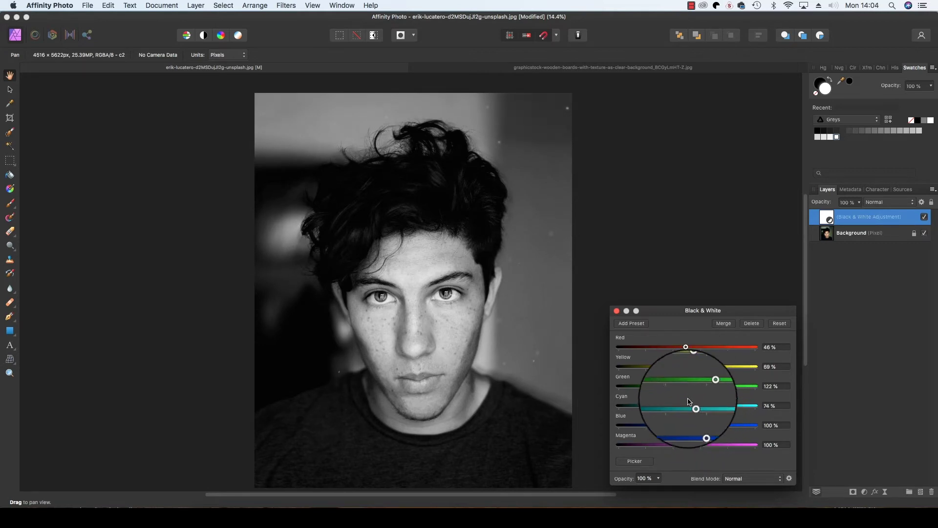
- Copy the whole wooden boards image and paste it as a layer into the portrait document
{"action": "left_click", "coordinate": [630, 68]}
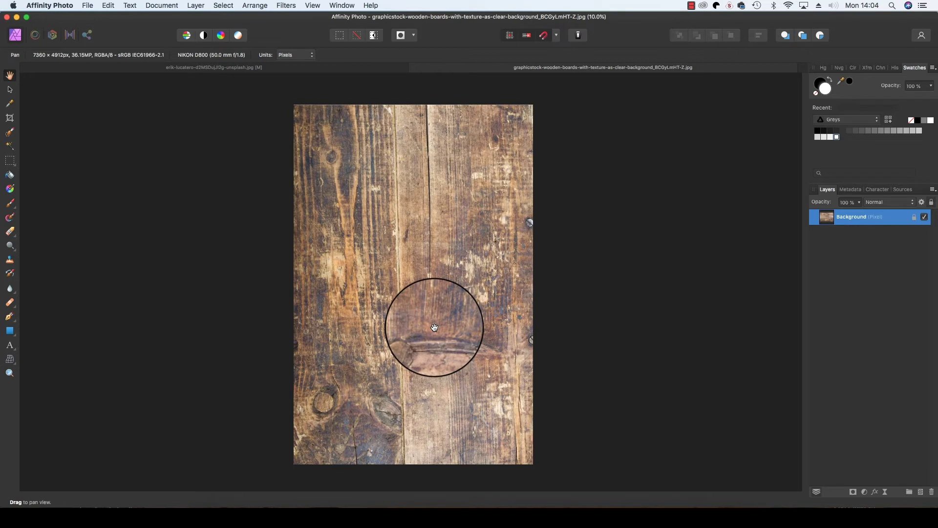
{"action": "key", "text": "super+a"}
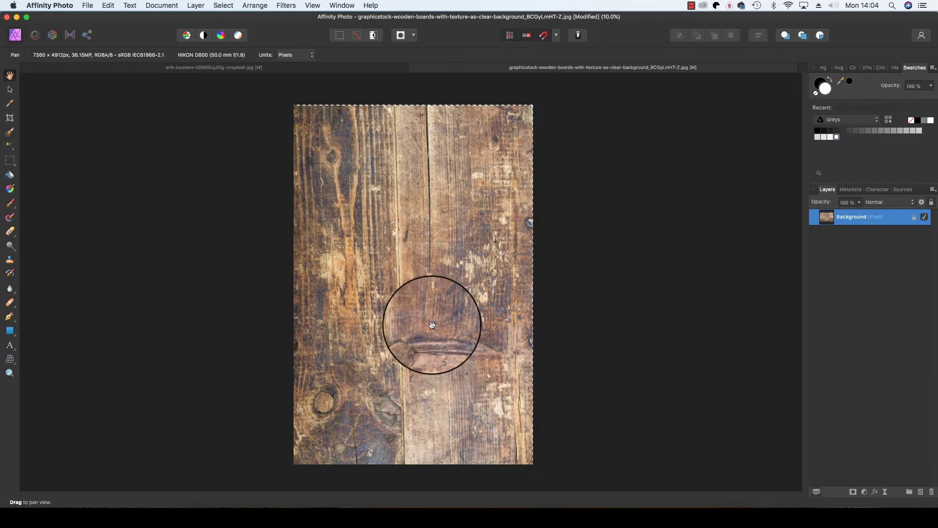
{"action": "left_click", "coordinate": [340, 69]}
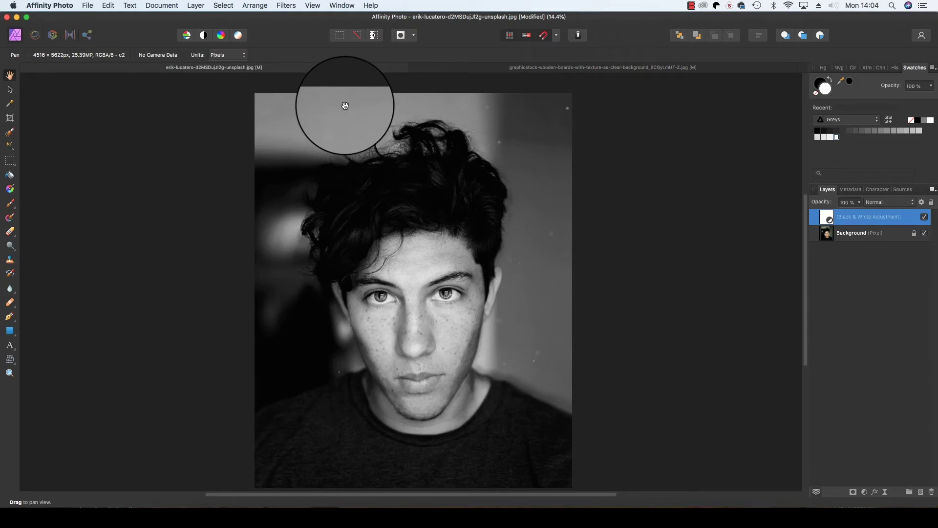
{"action": "key", "text": "super+v"}
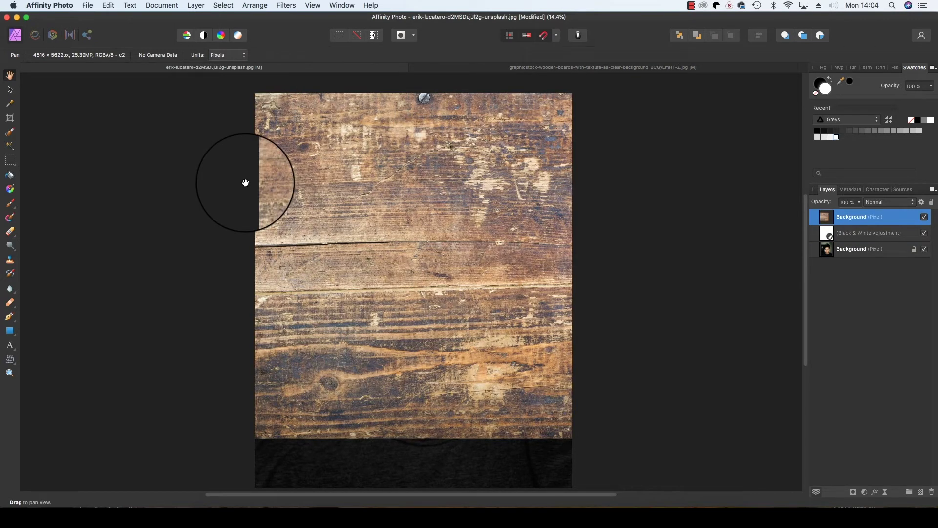
- Rotate the wood layer 90° so the boards run vertically and cover the whole canvas
{"action": "left_click", "coordinate": [10, 90]}
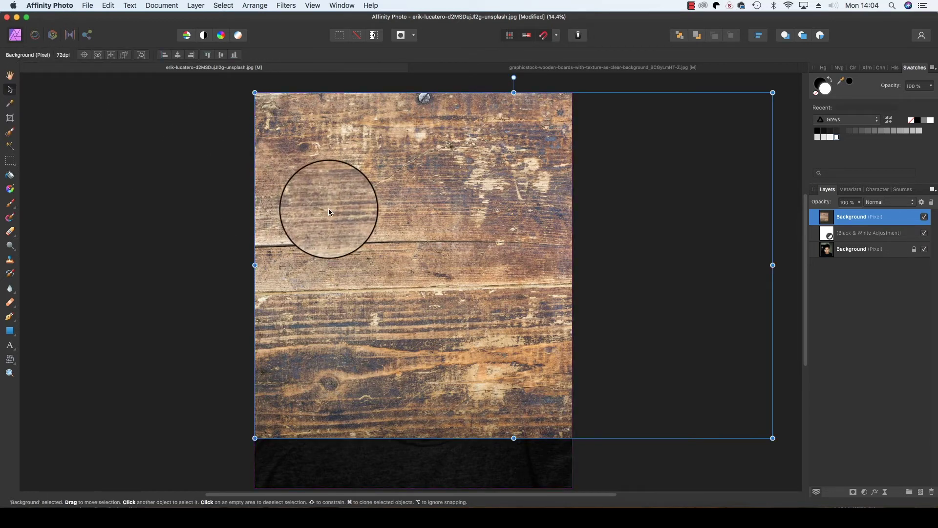
{"action": "left_click_drag", "start_coordinate": [348, 213], "coordinate": [317, 225]}
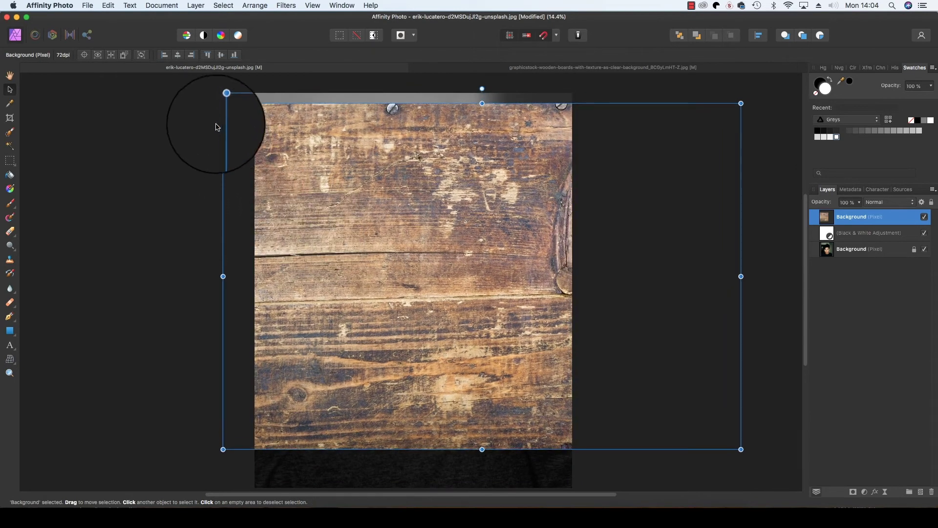
{"action": "mouse_move", "coordinate": [226, 93]}
{"action": "left_mouse_down"}
{"action": "mouse_move", "coordinate": [255, 384]}
{"action": "mouse_move", "coordinate": [377, 413]}
{"action": "mouse_move", "coordinate": [396, 408]}
{"action": "left_mouse_up"}
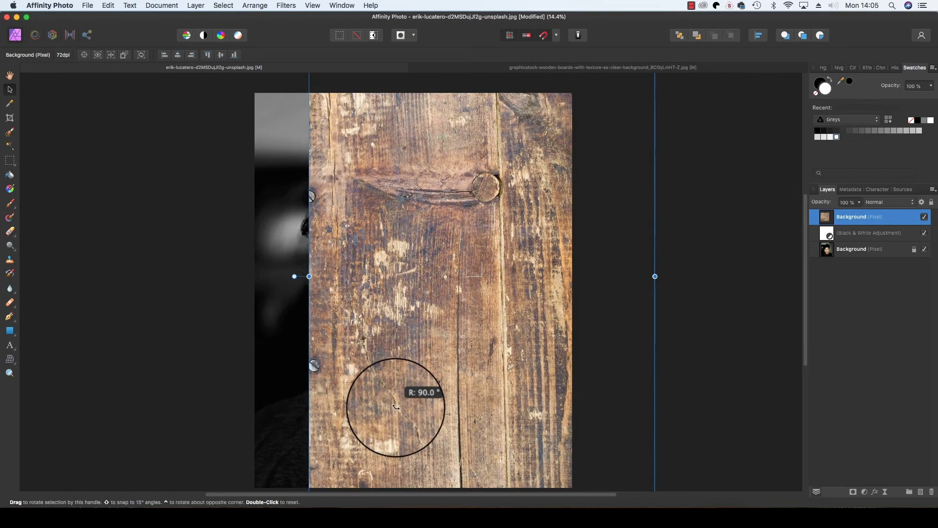
{"action": "left_click_drag", "start_coordinate": [413, 374], "coordinate": [354, 380]}
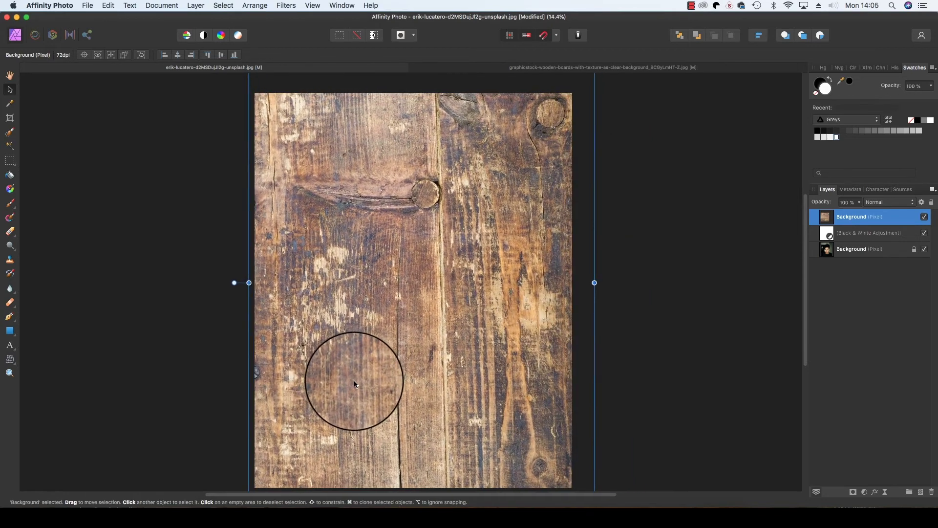
{"action": "key", "text": "h"}
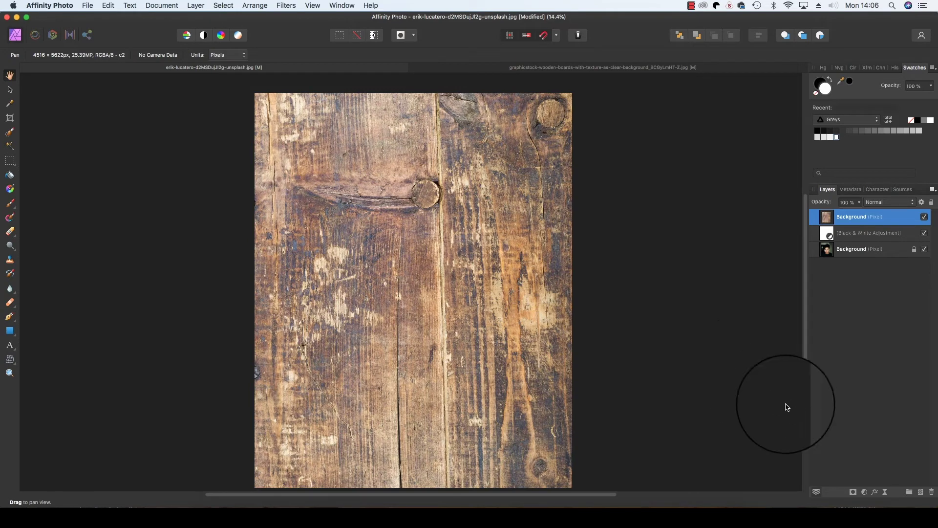
- Add an HSL adjustment with saturation shift -100% to turn the wood grey
{"action": "left_click", "coordinate": [866, 493]}
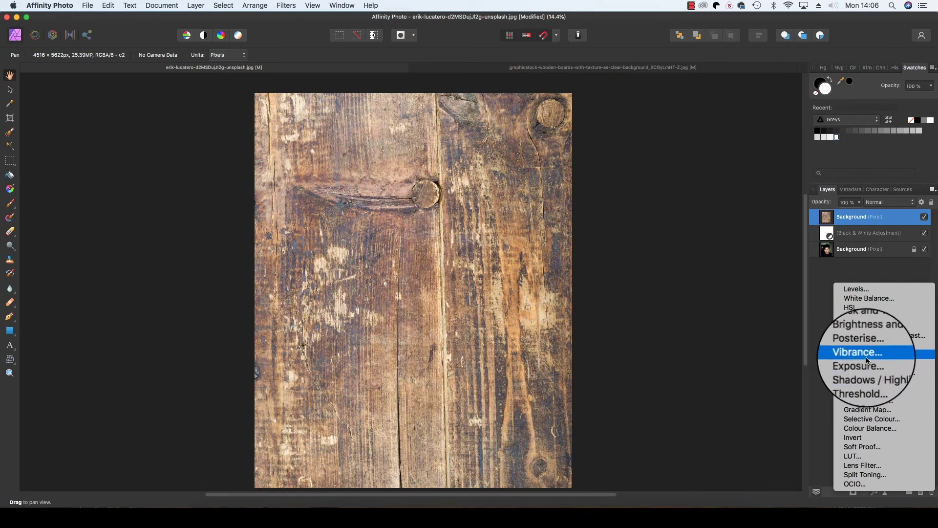
{"action": "left_click", "coordinate": [859, 307]}
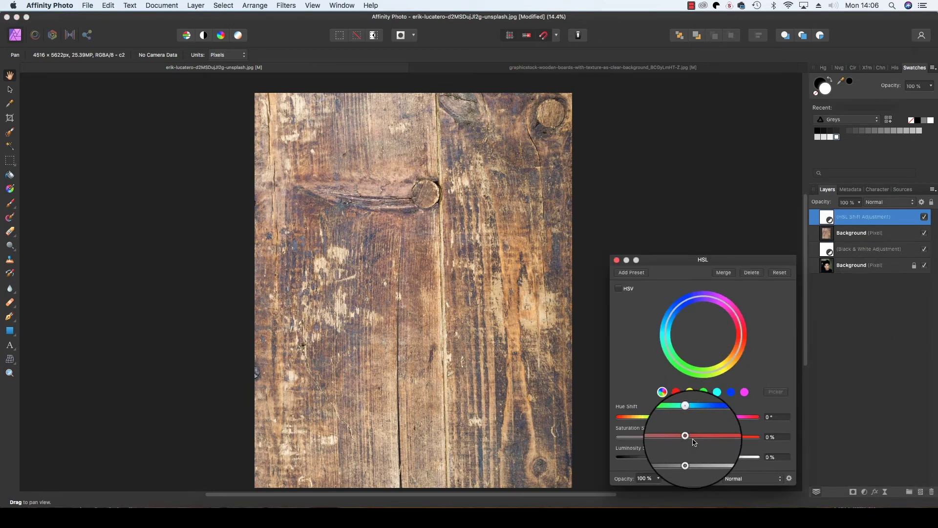
{"action": "left_click_drag", "start_coordinate": [687, 437], "coordinate": [619, 438]}
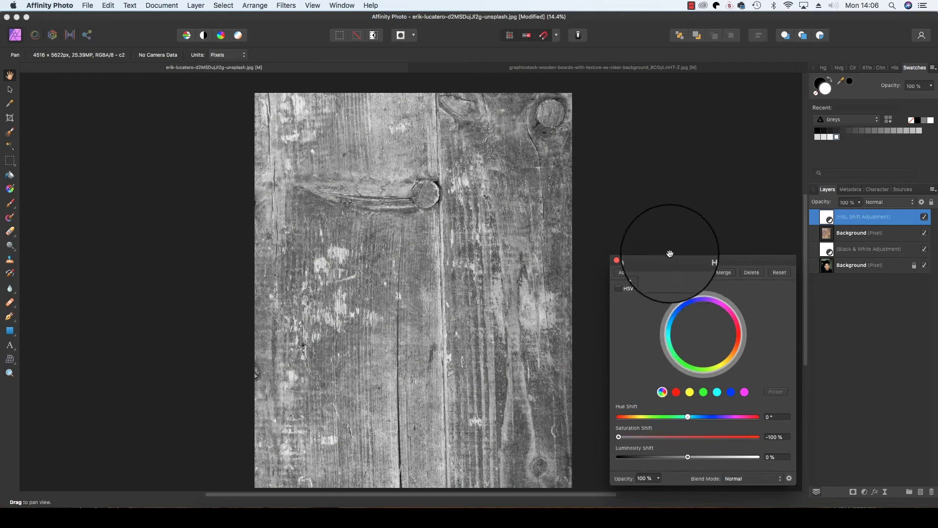
{"action": "left_click", "coordinate": [617, 260]}
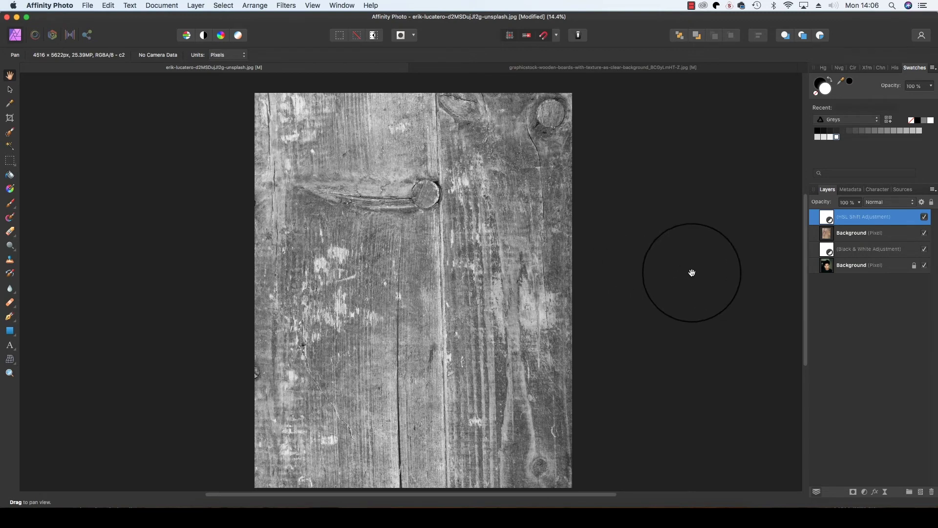
- Set the wood layer to Soft Light blend mode at 89% opacity
{"action": "left_click", "coordinate": [861, 233]}
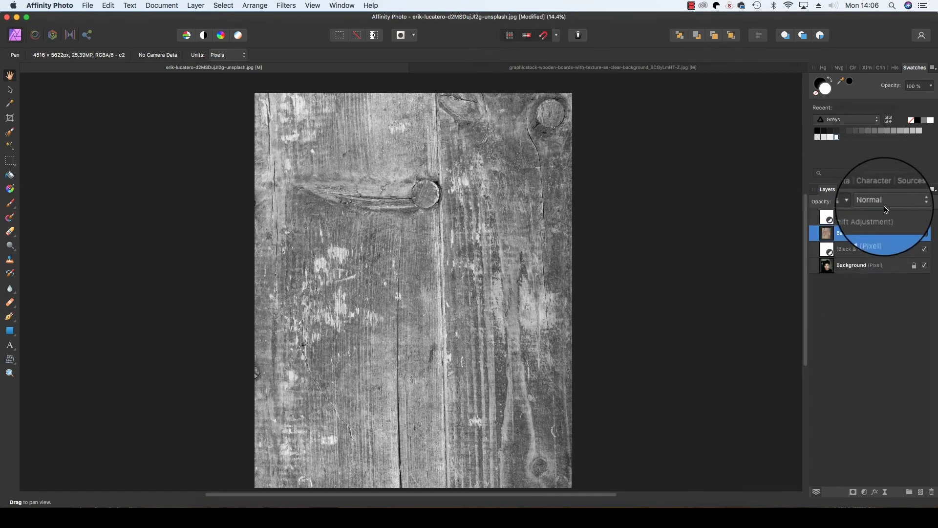
{"action": "left_click", "coordinate": [885, 207]}
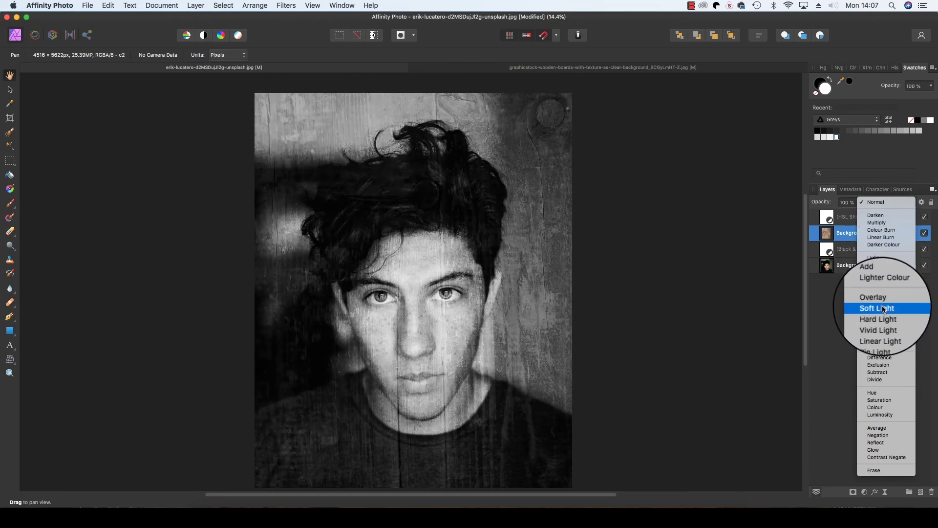
{"action": "left_click", "coordinate": [882, 308]}
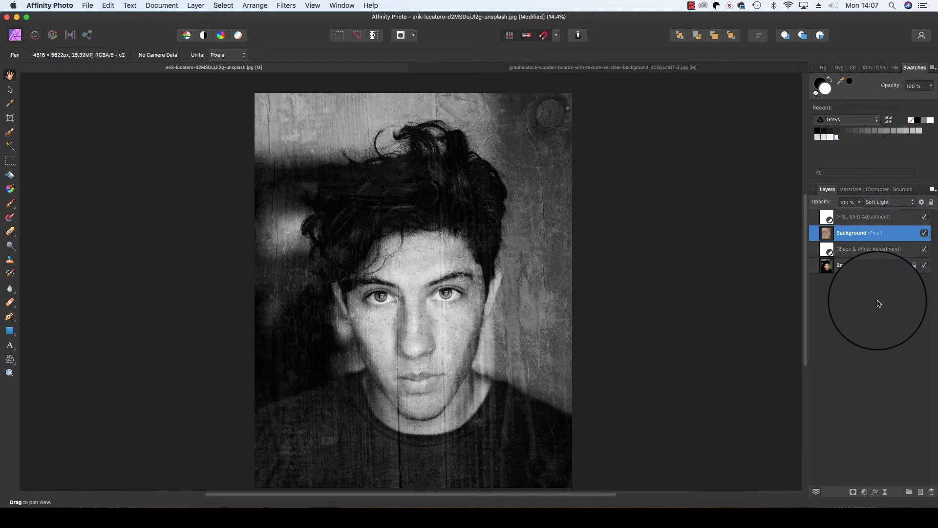
{"action": "left_click", "coordinate": [856, 203]}
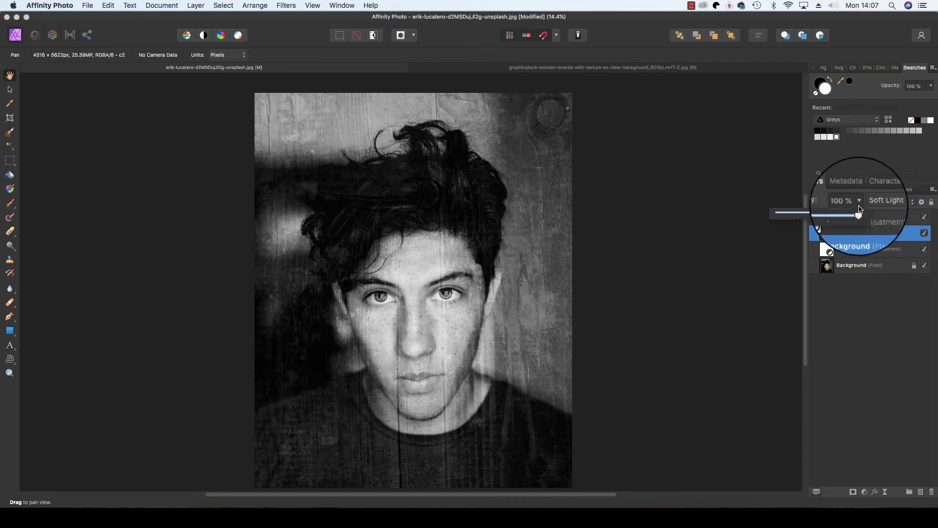
{"action": "mouse_move", "coordinate": [860, 210]}
{"action": "left_mouse_down"}
{"action": "mouse_move", "coordinate": [794, 217]}
{"action": "mouse_move", "coordinate": [866, 213]}
{"action": "left_mouse_up"}
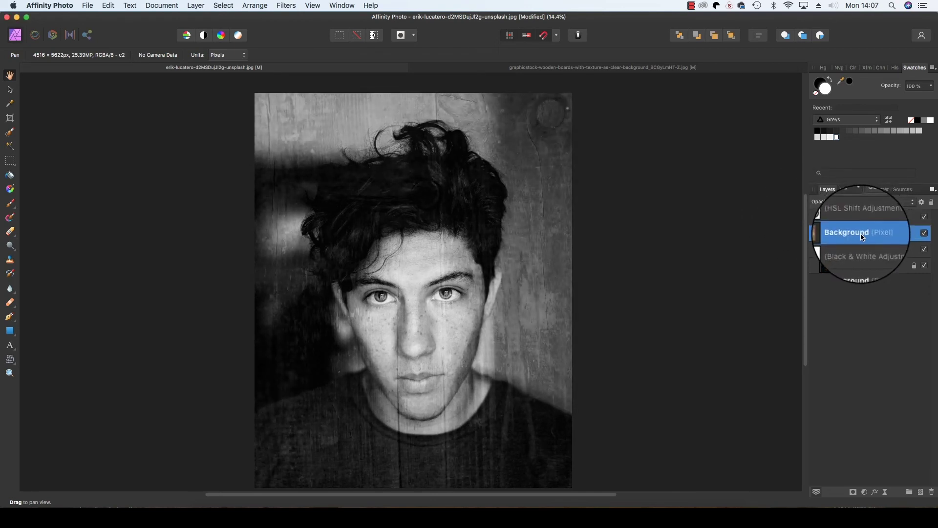
- Nudge the wood texture layer slightly left and down over the portrait
{"action": "left_click", "coordinate": [9, 89]}
{"action": "left_click_drag", "start_coordinate": [329, 237], "coordinate": [316, 236]}
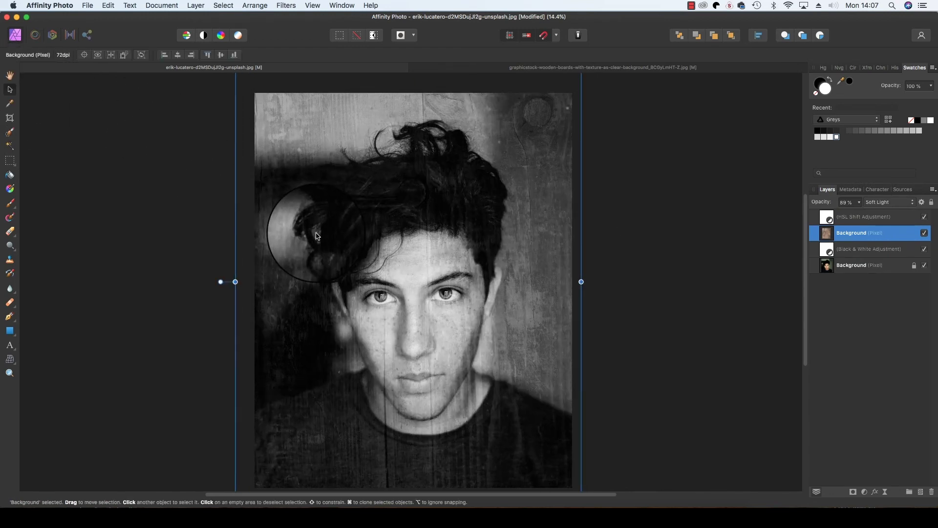
{"action": "left_click_drag", "start_coordinate": [315, 236], "coordinate": [343, 255]}
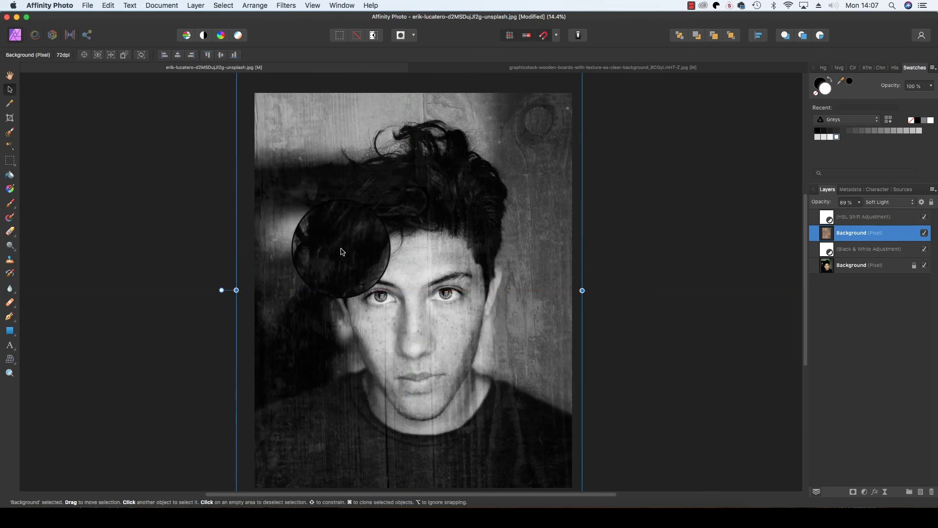
{"action": "left_click", "coordinate": [11, 76]}
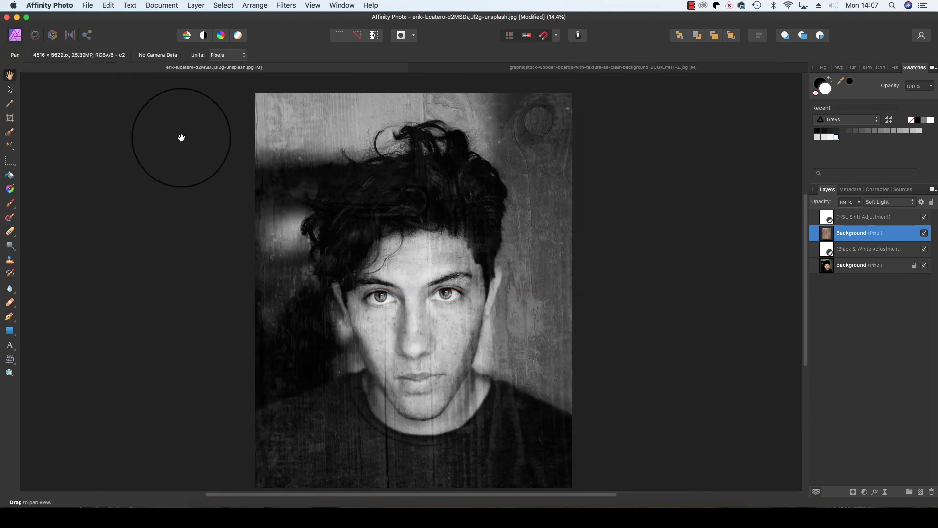
- Add a Brightness / Contrast adjustment raising contrast to 13%
{"action": "left_click", "coordinate": [867, 493]}
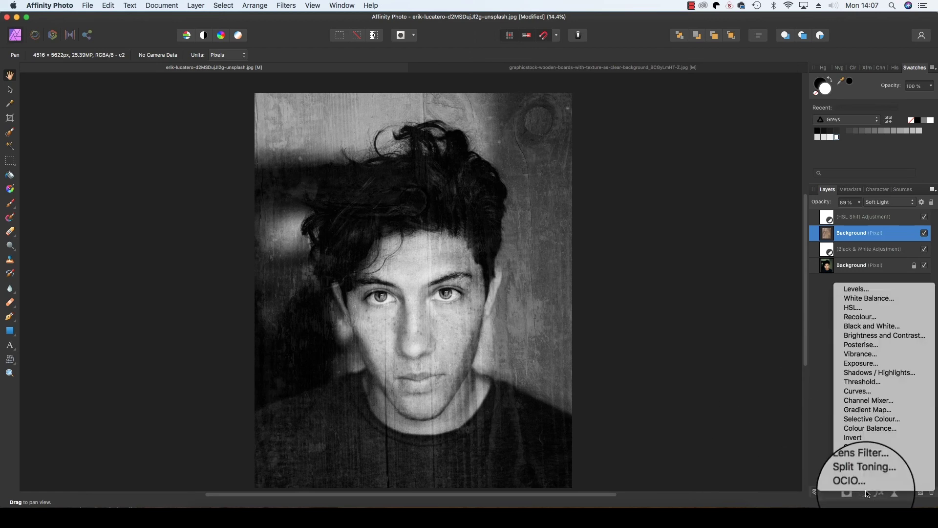
{"action": "left_click", "coordinate": [854, 340]}
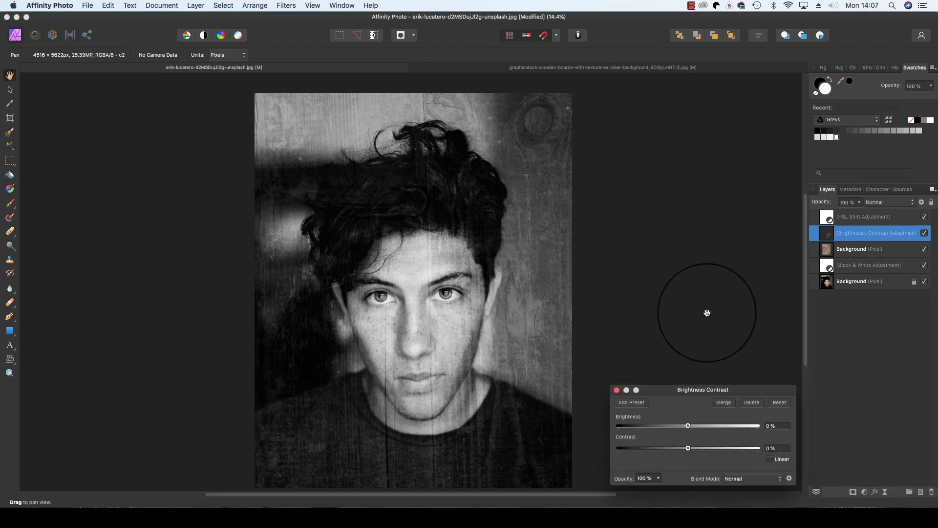
{"action": "mouse_move", "coordinate": [686, 448]}
{"action": "left_mouse_down"}
{"action": "mouse_move", "coordinate": [706, 448]}
{"action": "mouse_move", "coordinate": [697, 448]}
{"action": "left_mouse_up"}
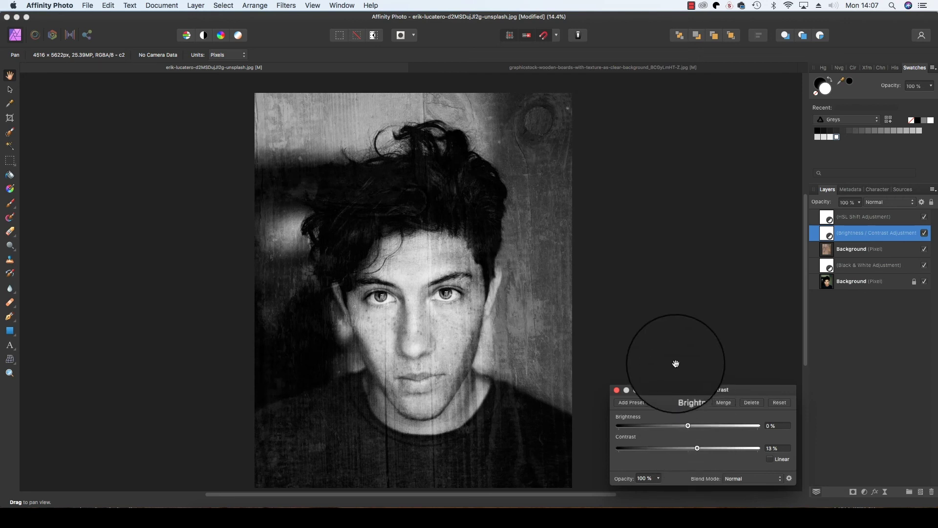
{"action": "left_click", "coordinate": [87, 6]}
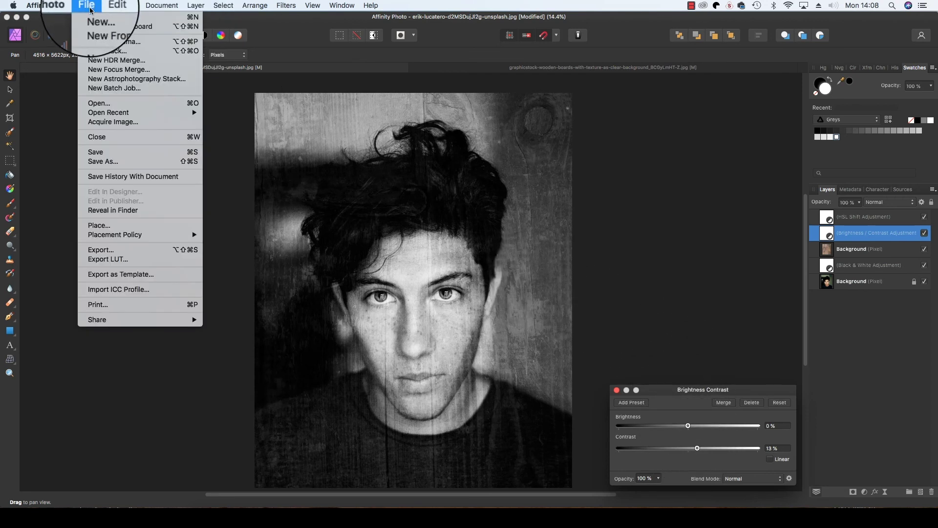
- Bring up the export settings with JPEG at best quality, full 4516 × 5622 px
{"action": "left_click", "coordinate": [139, 249]}
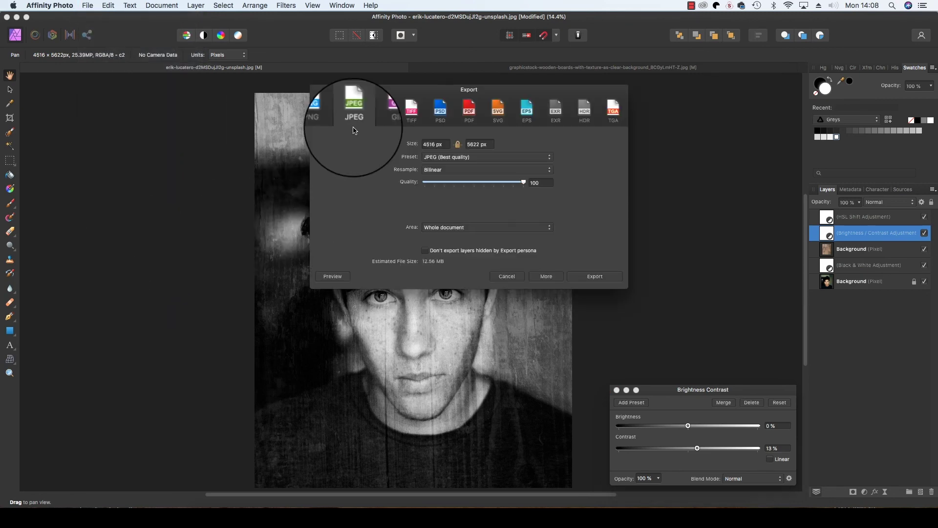